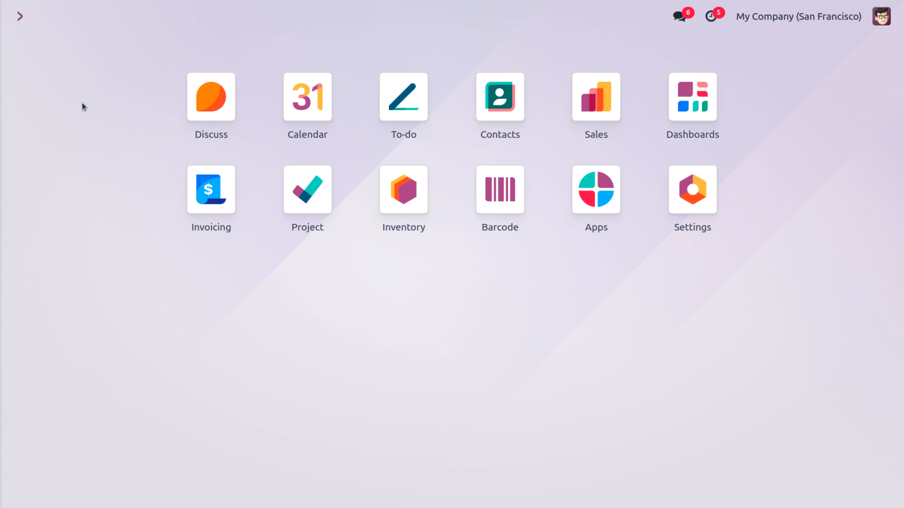
Step: Open the To-do app and look through the to-dos in list, activity and kanban views
{"action": "left_click", "coordinate": [410, 102]}
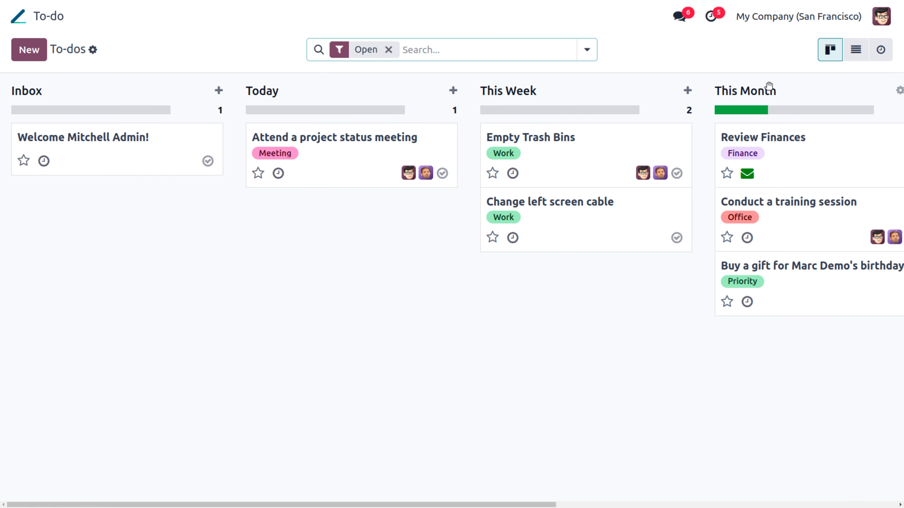
{"action": "left_click", "coordinate": [853, 57]}
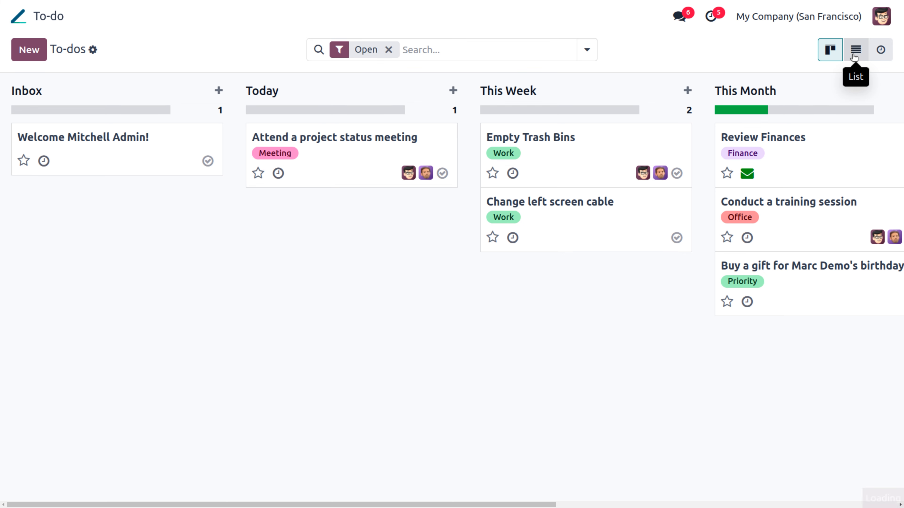
{"action": "left_click", "coordinate": [881, 50]}
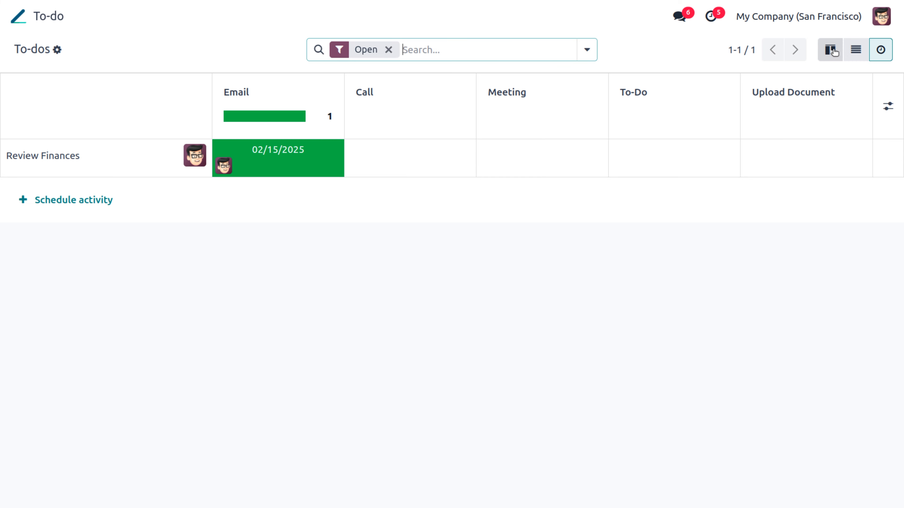
{"action": "left_click", "coordinate": [852, 52]}
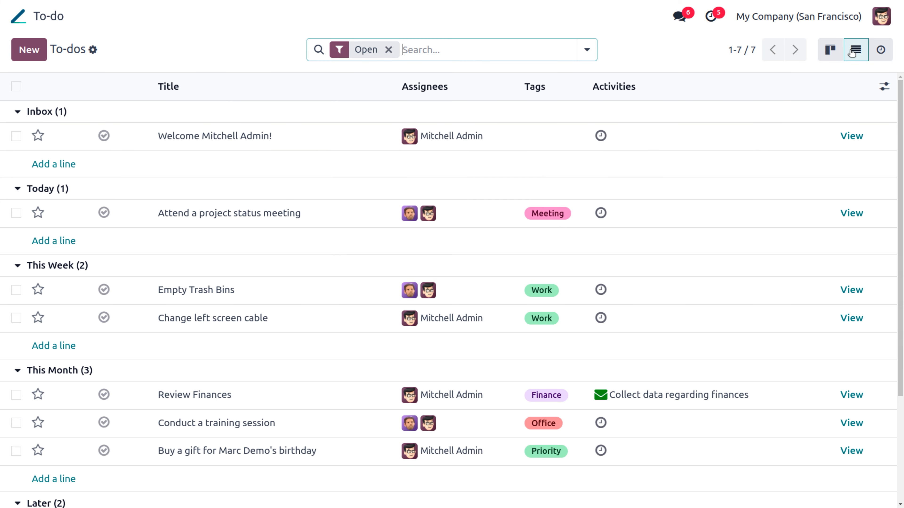
{"action": "left_click", "coordinate": [831, 50]}
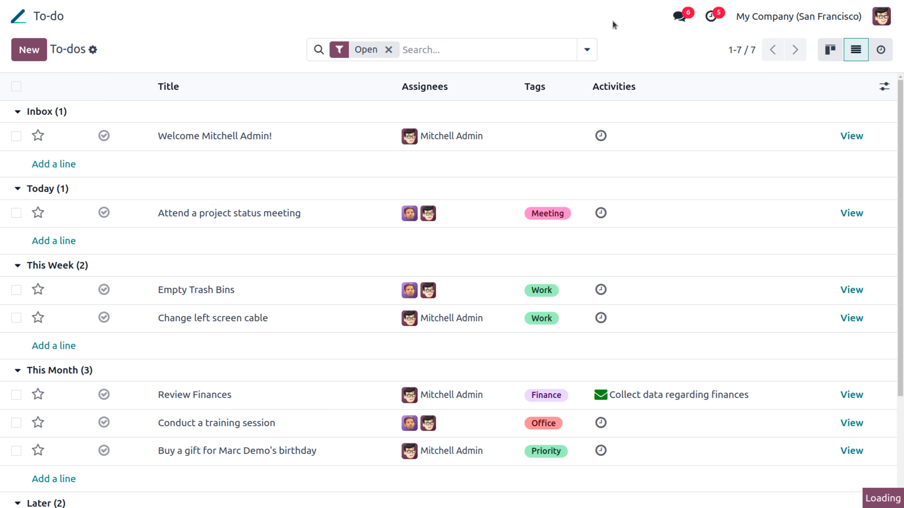
Step: Remove the Open filter from the to-dos and group them by Assignees
{"action": "left_click", "coordinate": [389, 49]}
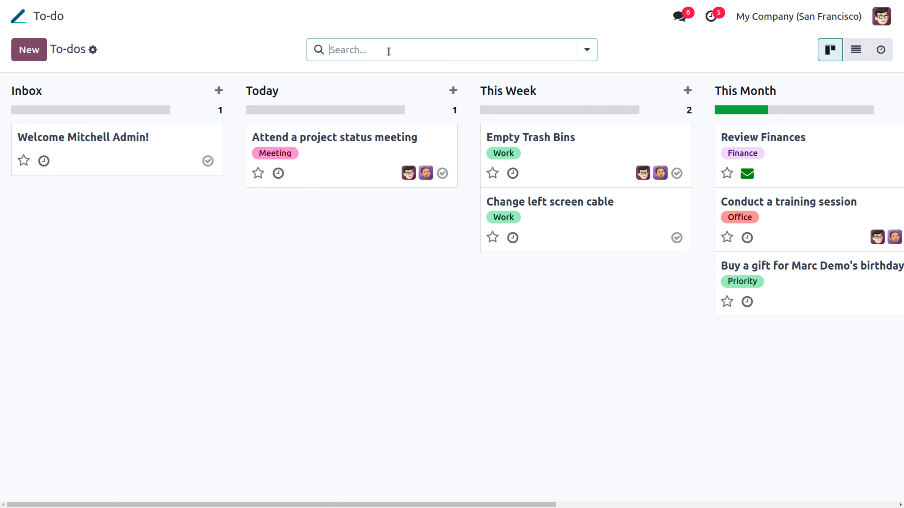
{"action": "left_click", "coordinate": [589, 52]}
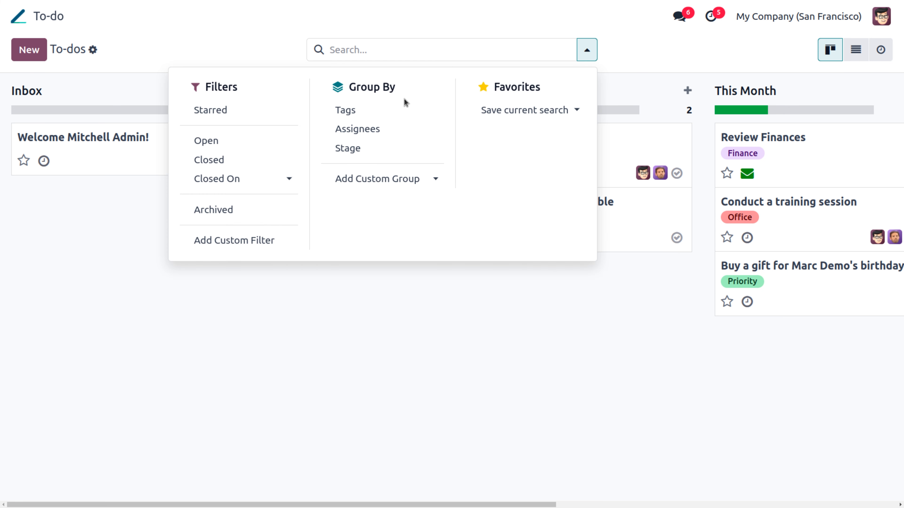
{"action": "left_click", "coordinate": [377, 137]}
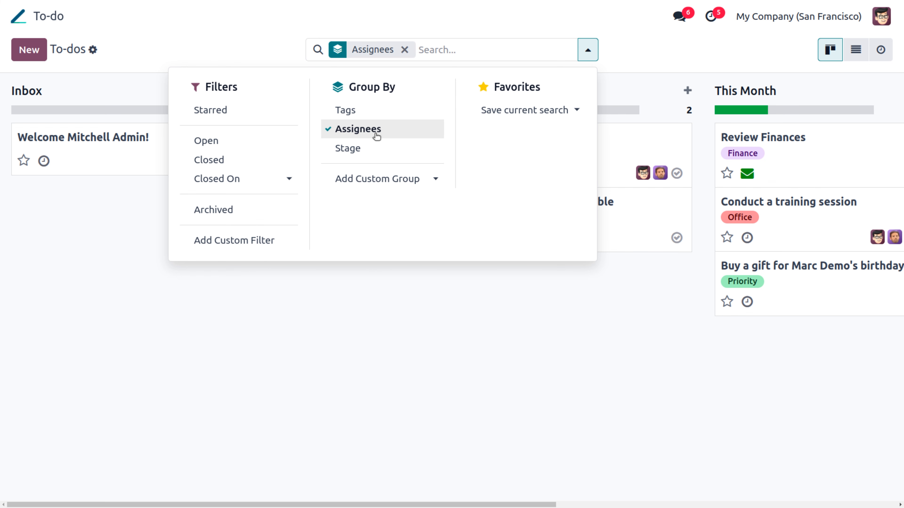
{"action": "left_click", "coordinate": [541, 299]}
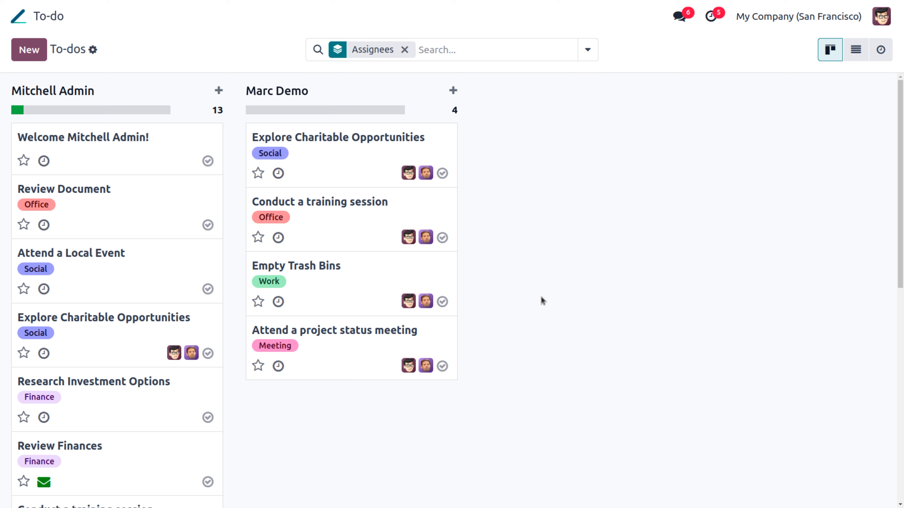
Step: Convert the "Explore Charitable Opportunities" to-do into a task in a newly created project named "sample"
{"action": "left_click", "coordinate": [333, 168]}
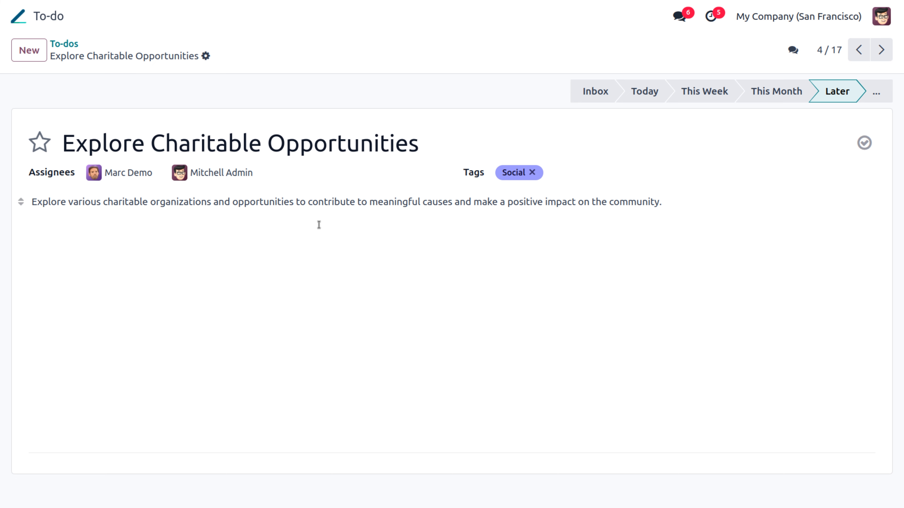
{"action": "left_click", "coordinate": [205, 56]}
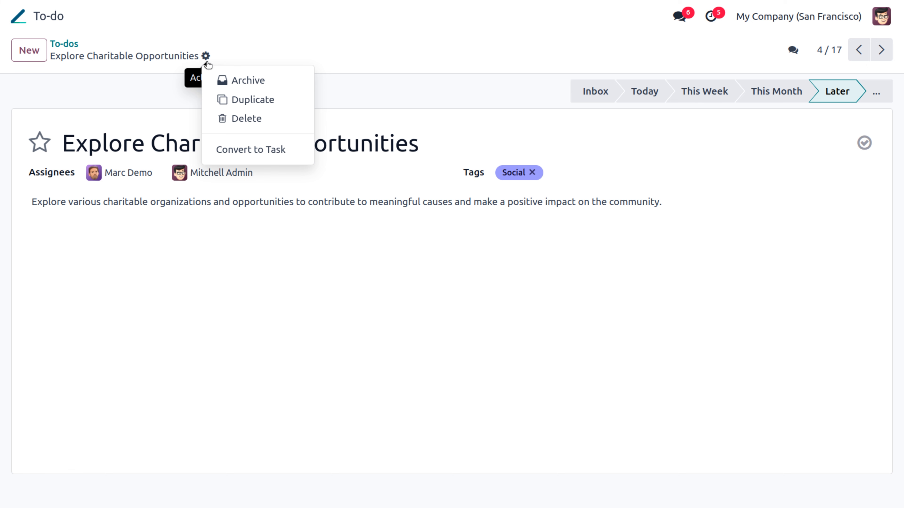
{"action": "left_click", "coordinate": [241, 152]}
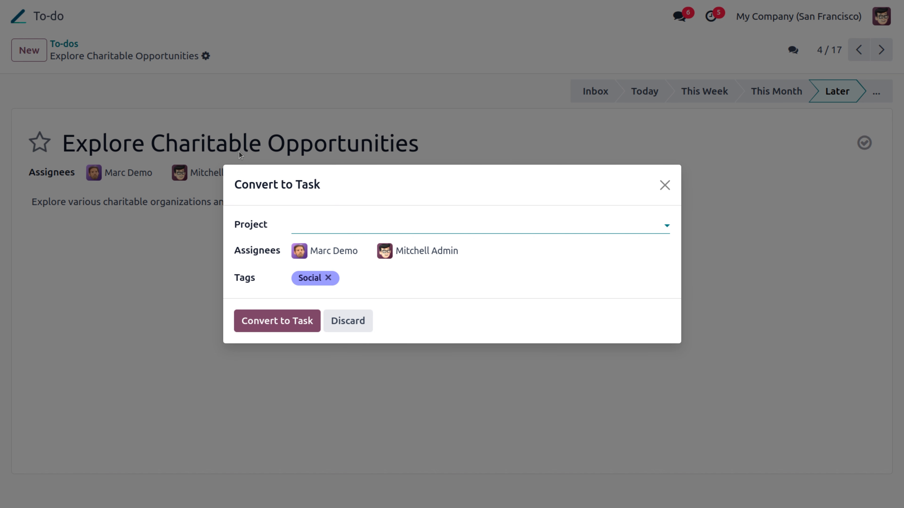
{"action": "left_click", "coordinate": [305, 230]}
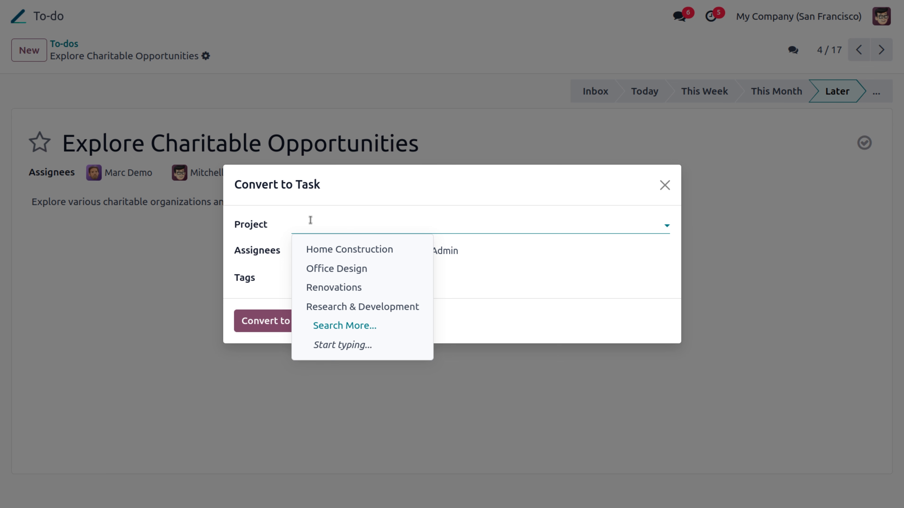
{"action": "type", "text": "sa"}
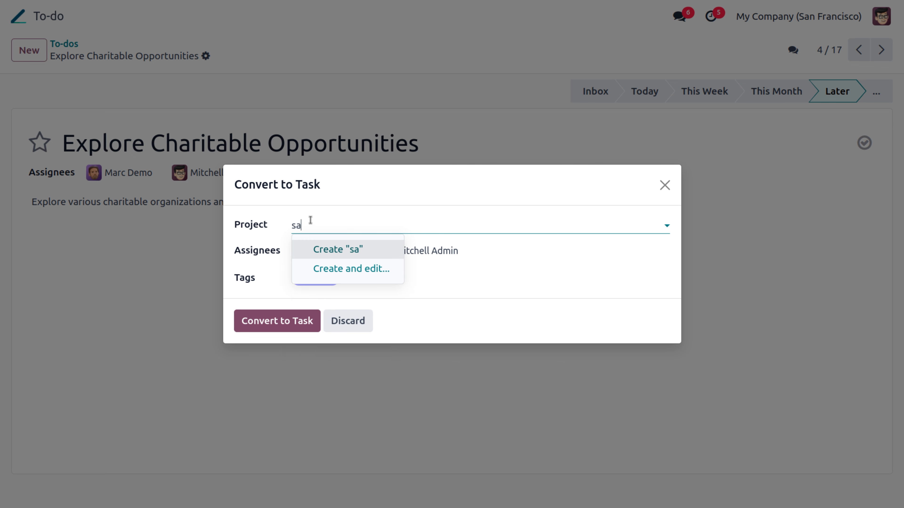
{"action": "type", "text": "mple"}
{"action": "left_click", "coordinate": [335, 258]}
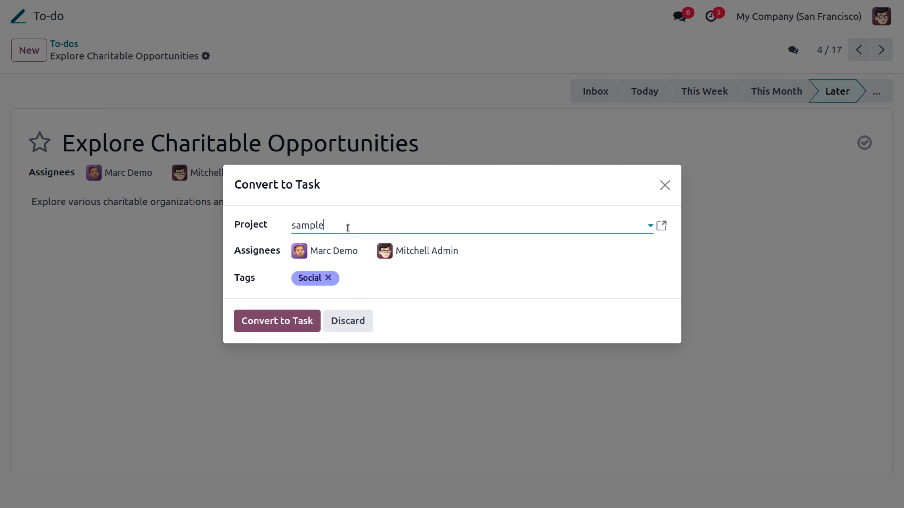
{"action": "left_click", "coordinate": [297, 325]}
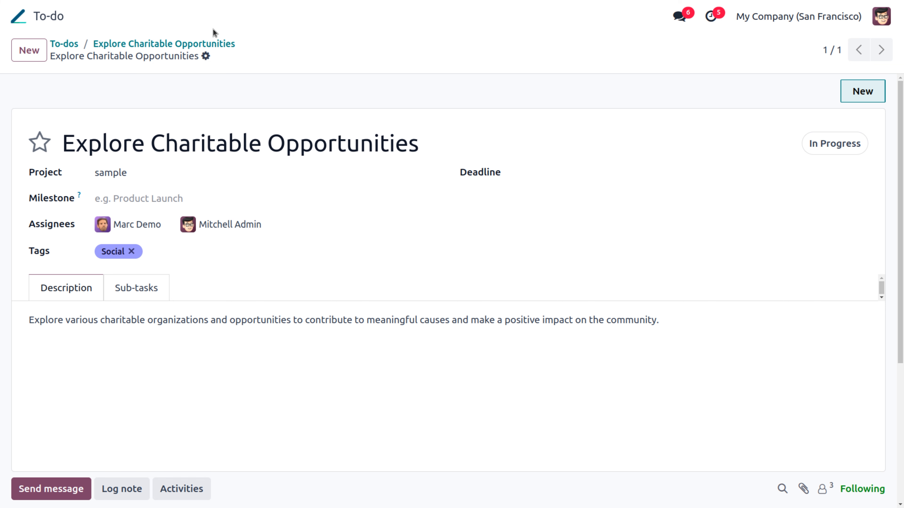
Step: Switch to the Project app and open the sample project to check for the converted task
{"action": "left_click", "coordinate": [21, 23]}
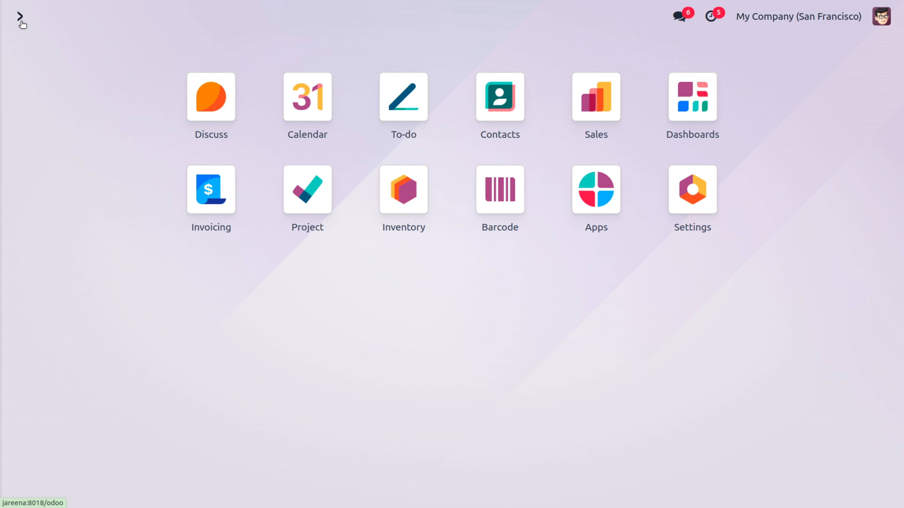
{"action": "type", "text": "pr"}
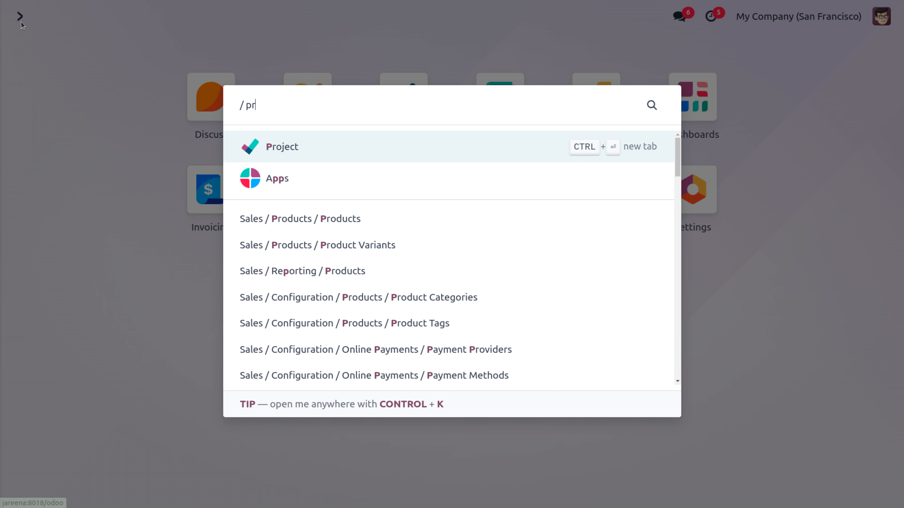
{"action": "key", "text": "Return"}
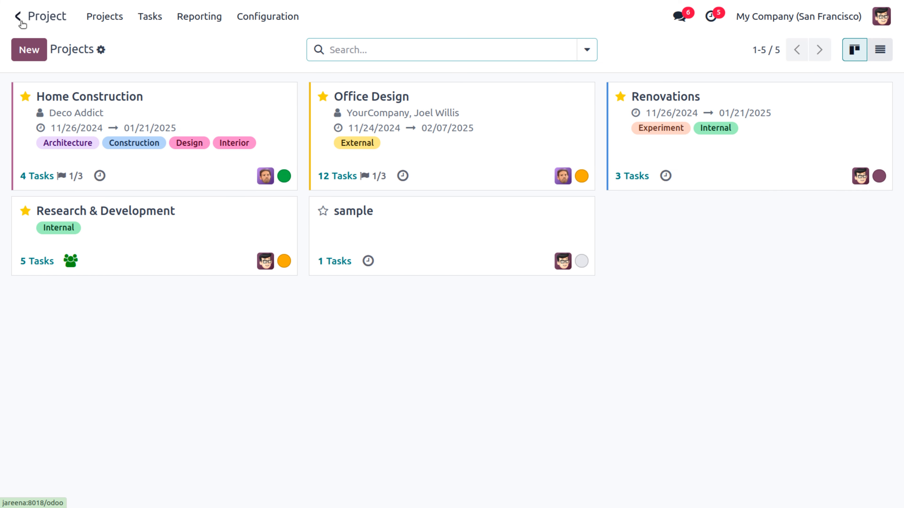
{"action": "left_click", "coordinate": [408, 223]}
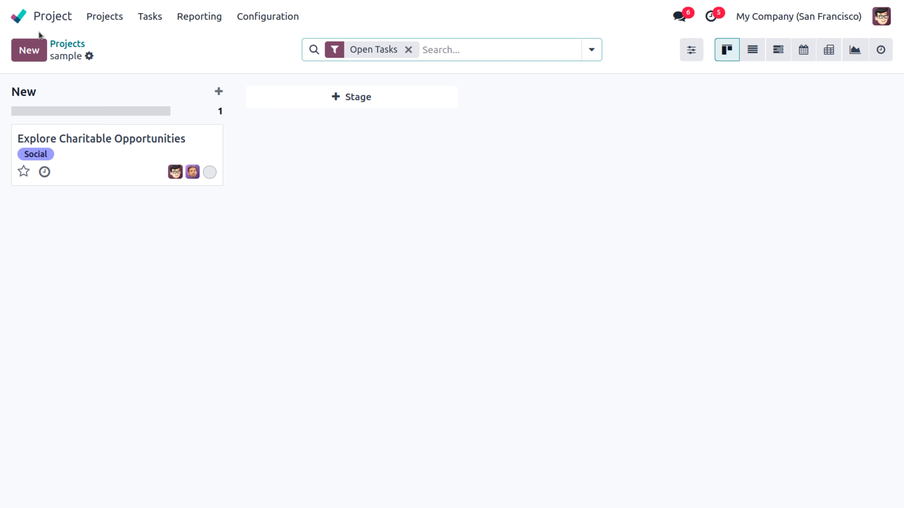
Step: Switch back to the To-do app, create an Inbox to-do titled "send invitation" and open its full form
{"action": "left_click", "coordinate": [16, 16]}
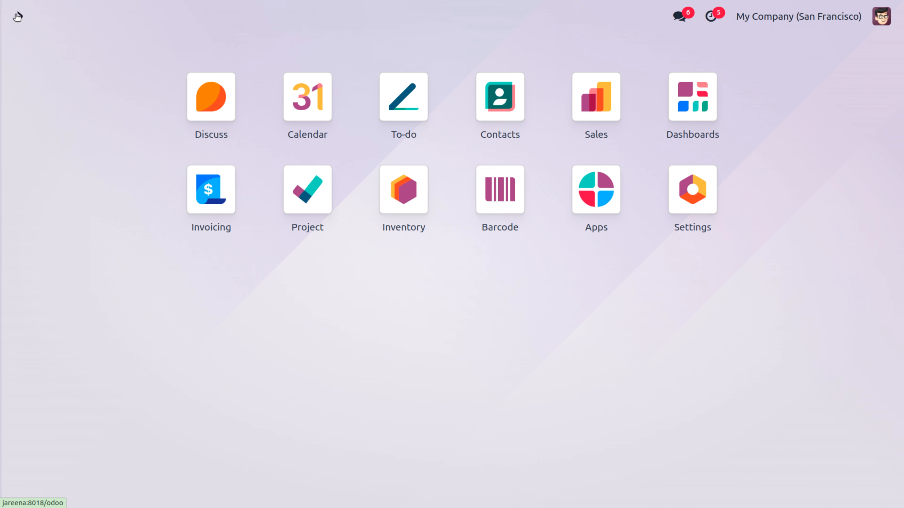
{"action": "type", "text": "to"}
{"action": "key", "text": "Return"}
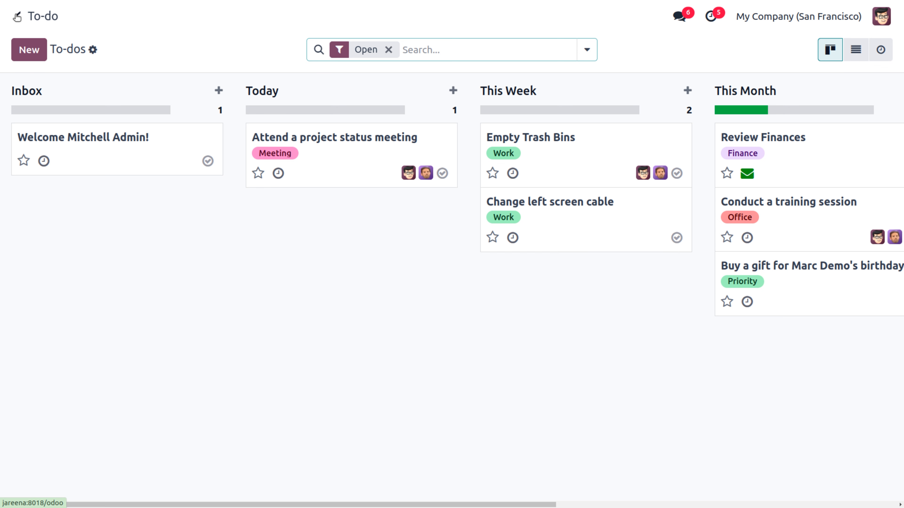
{"action": "left_click", "coordinate": [25, 58]}
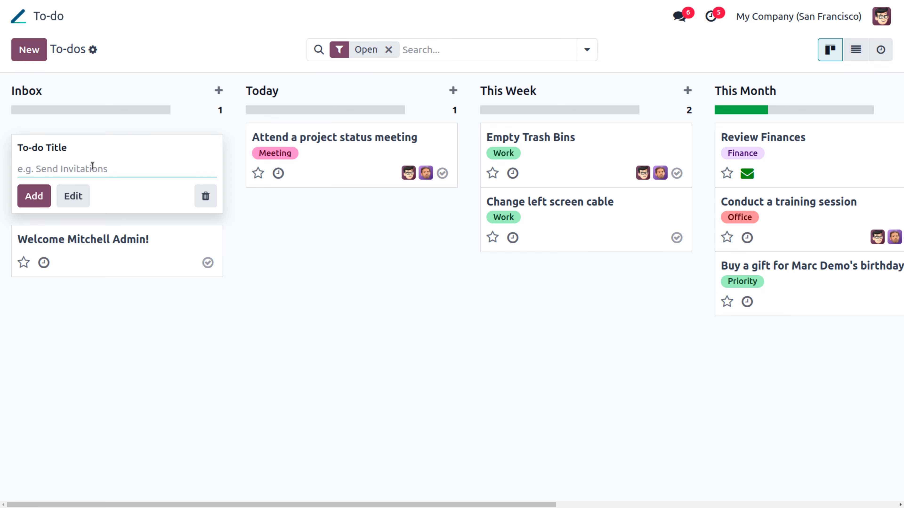
{"action": "type", "text": "send"}
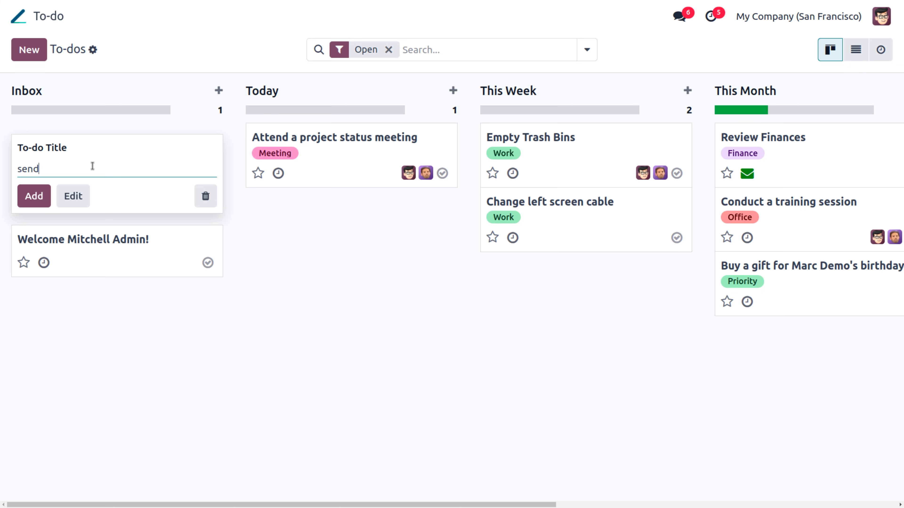
{"action": "type", "text": " invitation"}
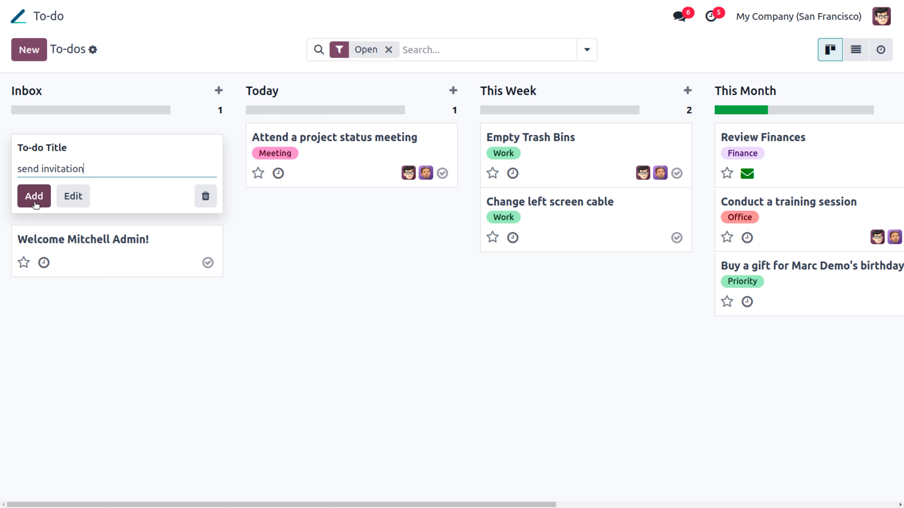
{"action": "left_click", "coordinate": [75, 198]}
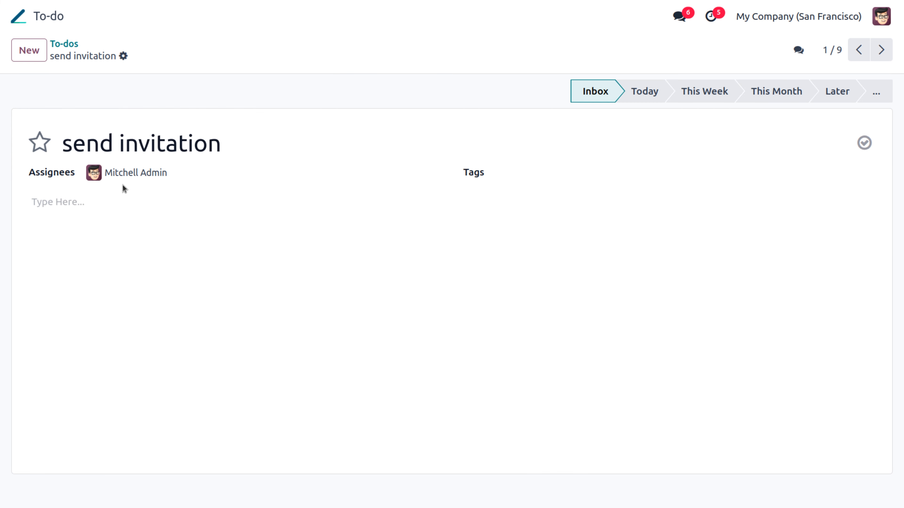
Step: Examine the structure, heading, media and navigation commands available for the to-do's description
{"action": "left_click", "coordinate": [51, 204]}
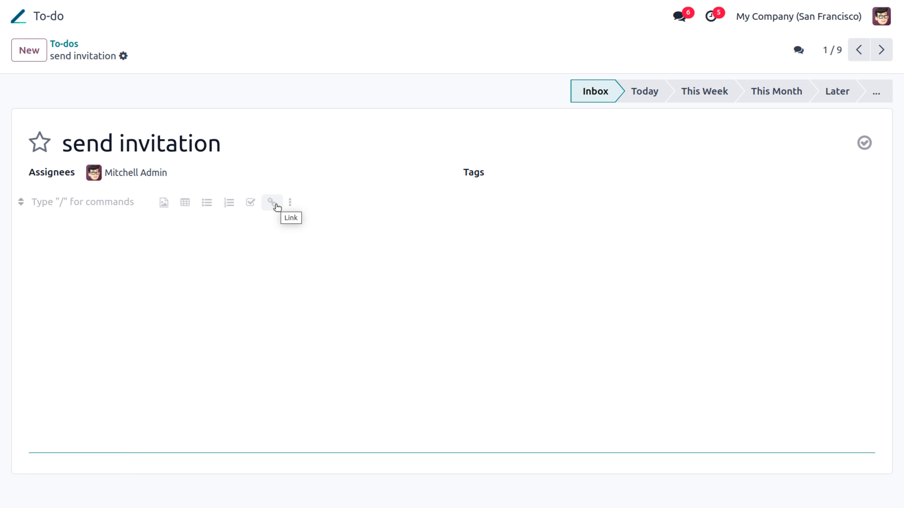
{"action": "left_click", "coordinate": [290, 204]}
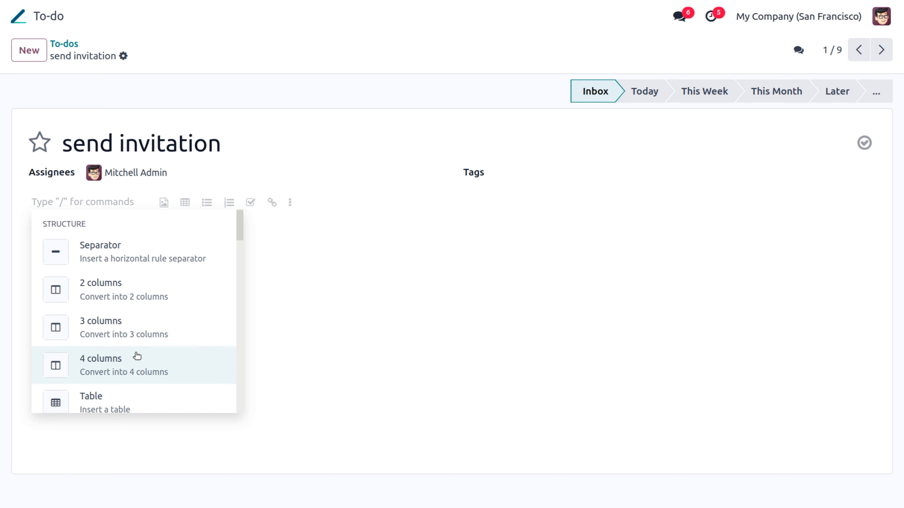
{"action": "scroll", "coordinate": [137, 356], "scroll_direction": "down", "scroll_amount": 3}
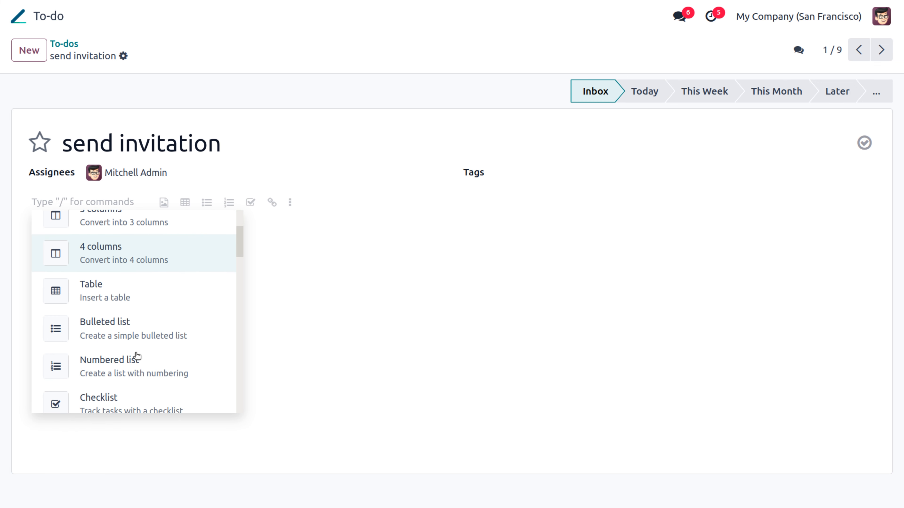
{"action": "scroll", "coordinate": [137, 356], "scroll_direction": "down", "scroll_amount": 3}
{"action": "scroll", "coordinate": [137, 356], "scroll_direction": "down", "scroll_amount": 5}
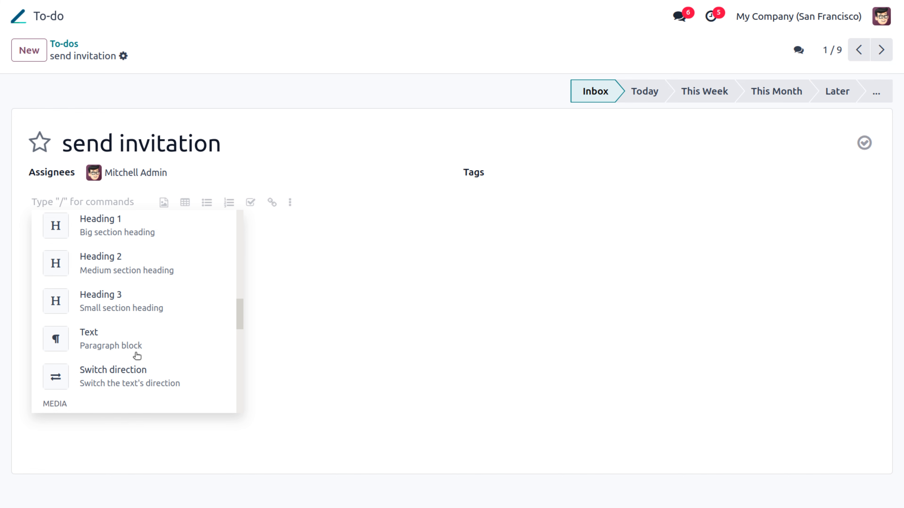
{"action": "scroll", "coordinate": [147, 363], "scroll_direction": "down", "scroll_amount": 4}
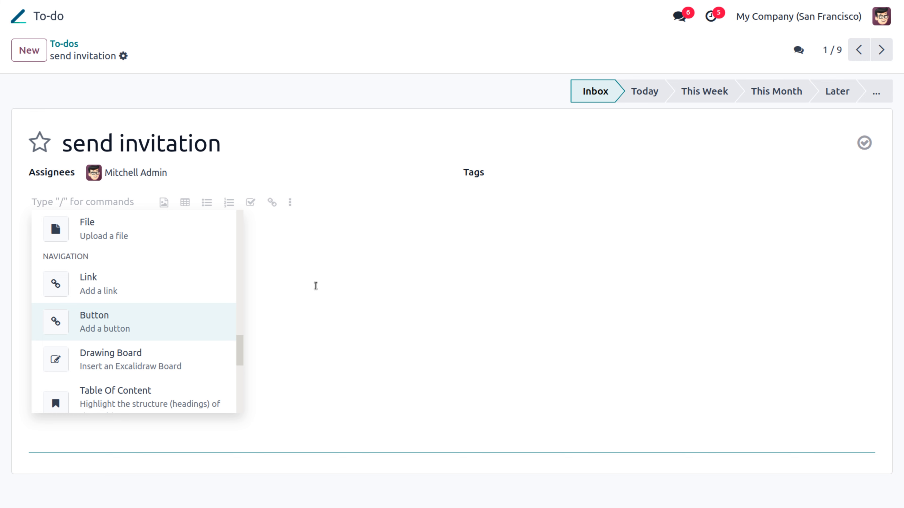
{"action": "left_click", "coordinate": [552, 184]}
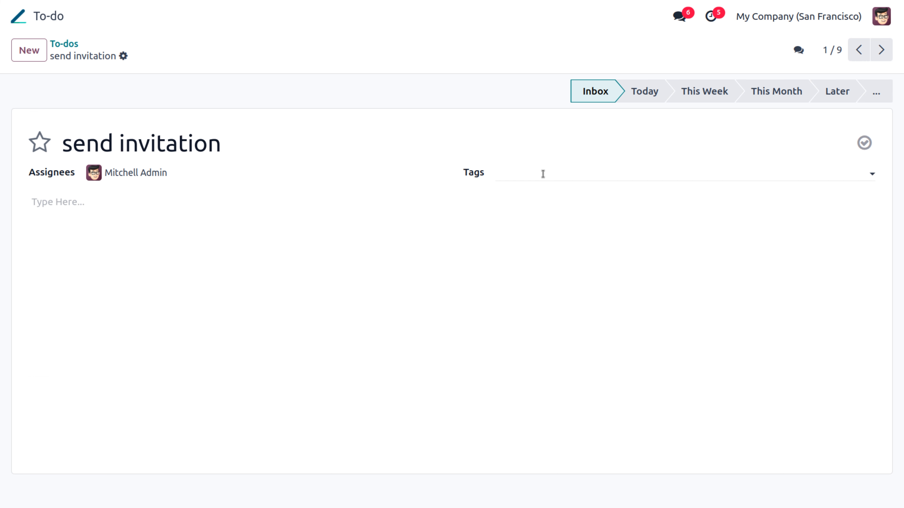
Step: Add the Home tag to the "send invitation" to-do and move it to the Today stage
{"action": "left_click", "coordinate": [541, 174]}
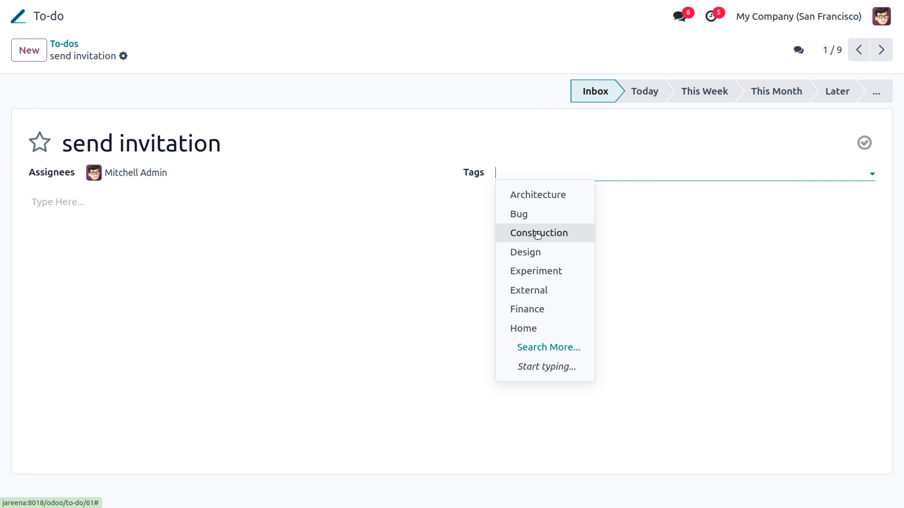
{"action": "left_click", "coordinate": [537, 328]}
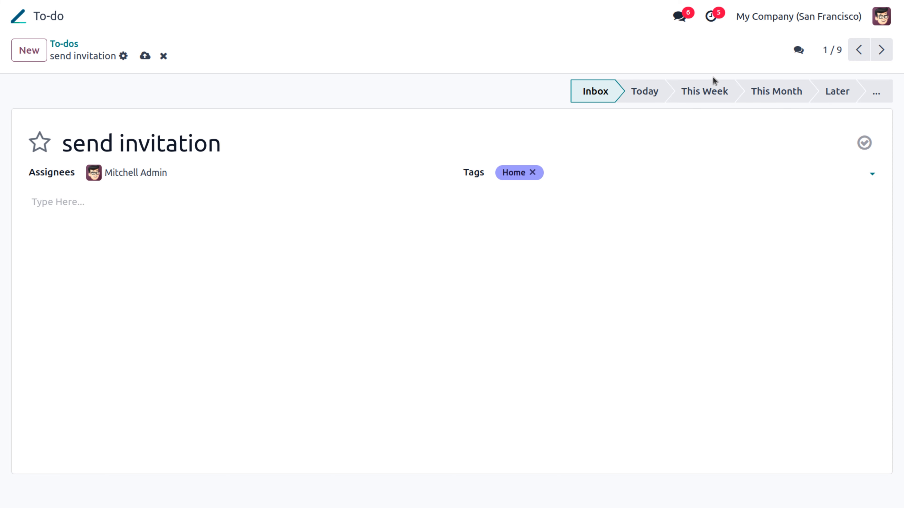
{"action": "left_click", "coordinate": [651, 97]}
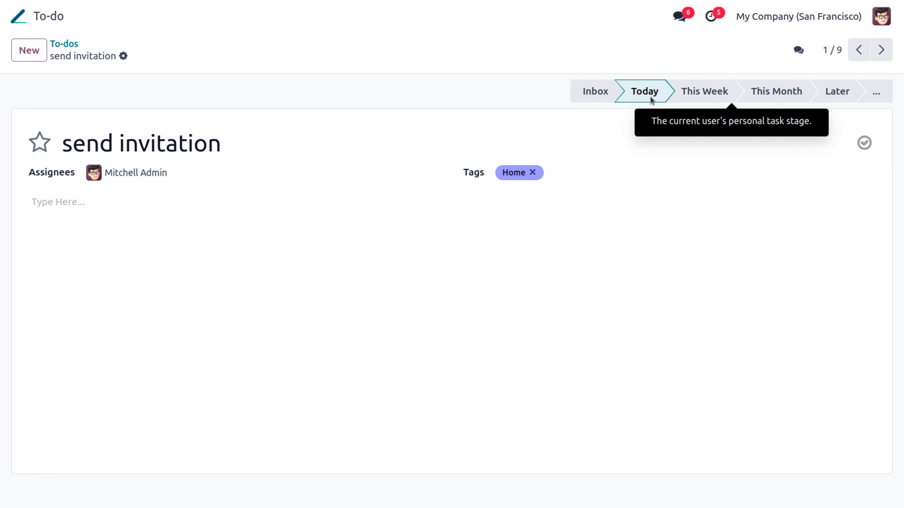
{"action": "left_click", "coordinate": [866, 145]}
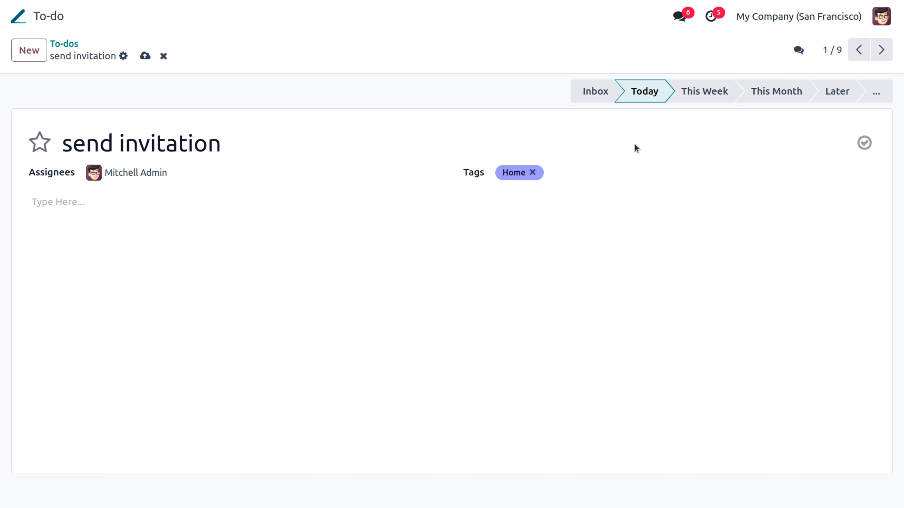
{"action": "left_click", "coordinate": [124, 56]}
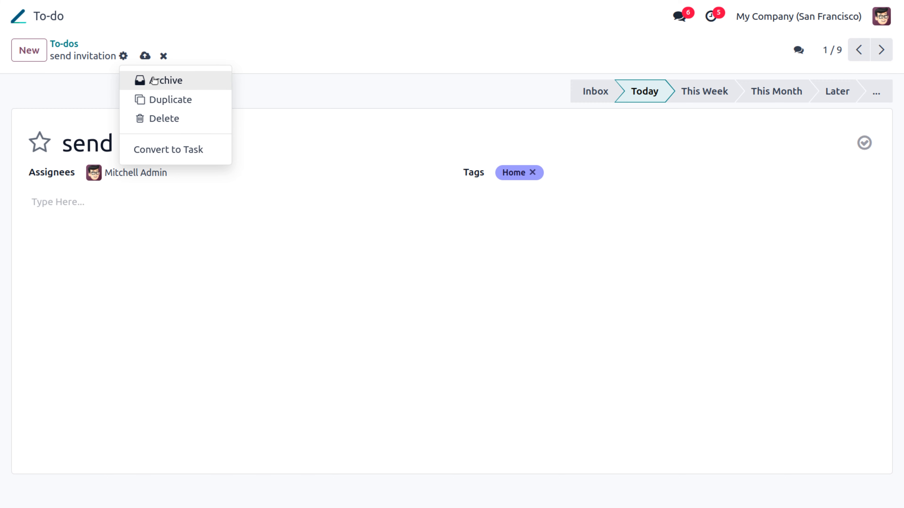
{"action": "left_click", "coordinate": [67, 110]}
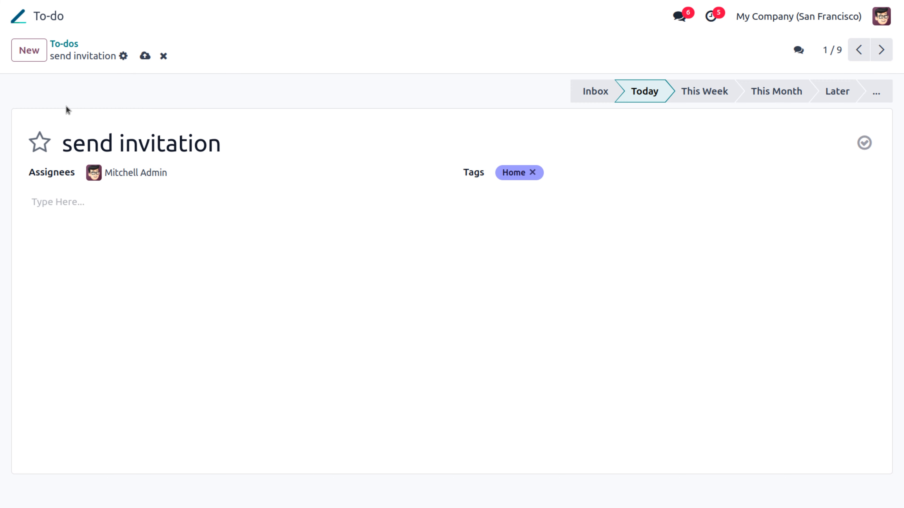